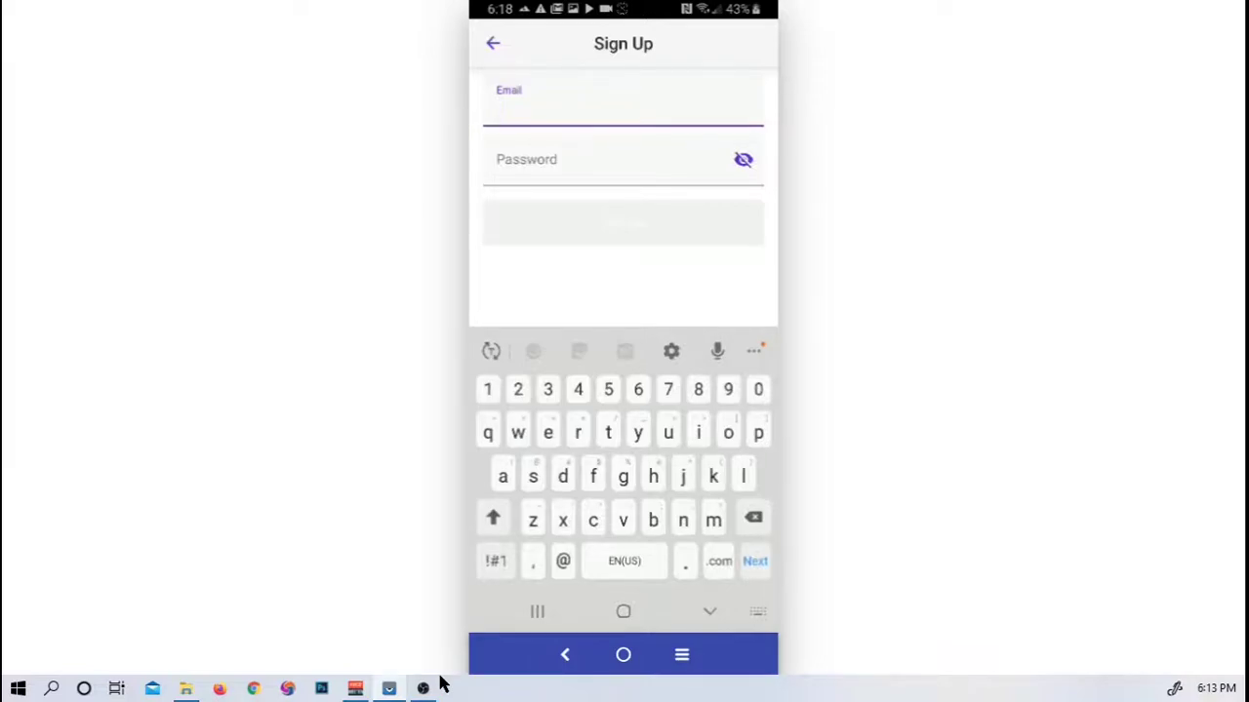
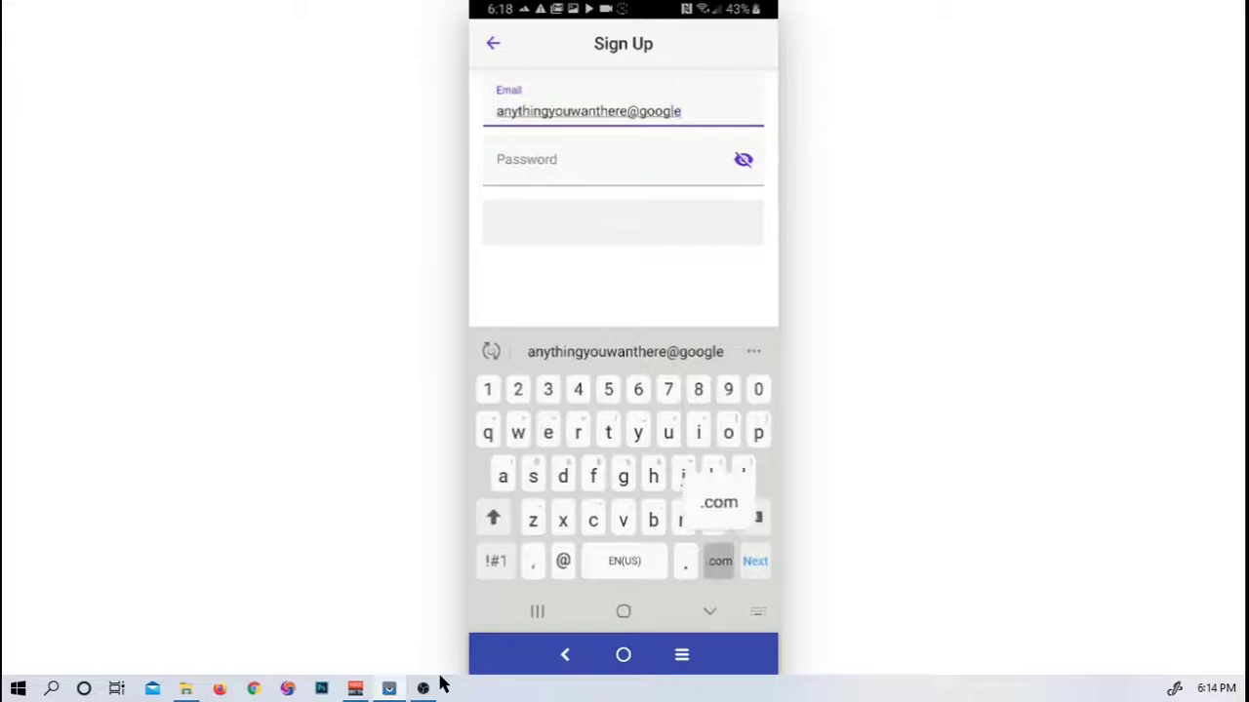
Enter an e-mail address in the Sign Up form and begin typing the account password.
{"action": "key", "text": "Tab"}
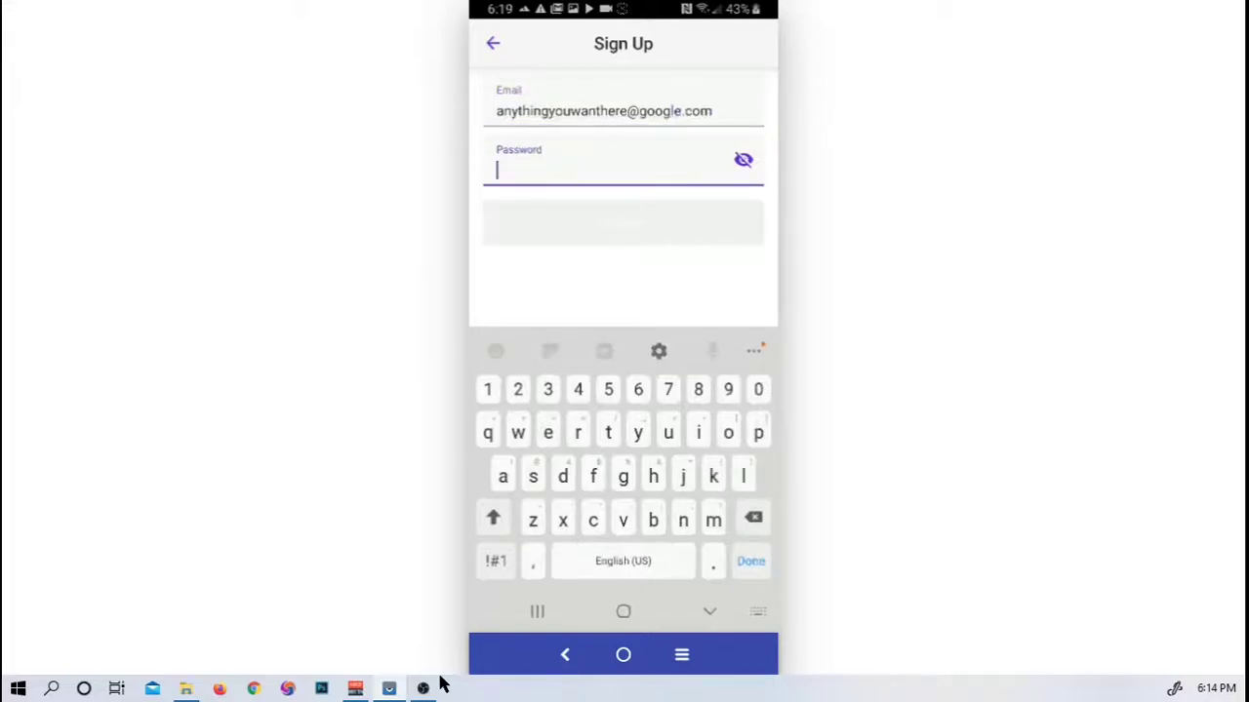
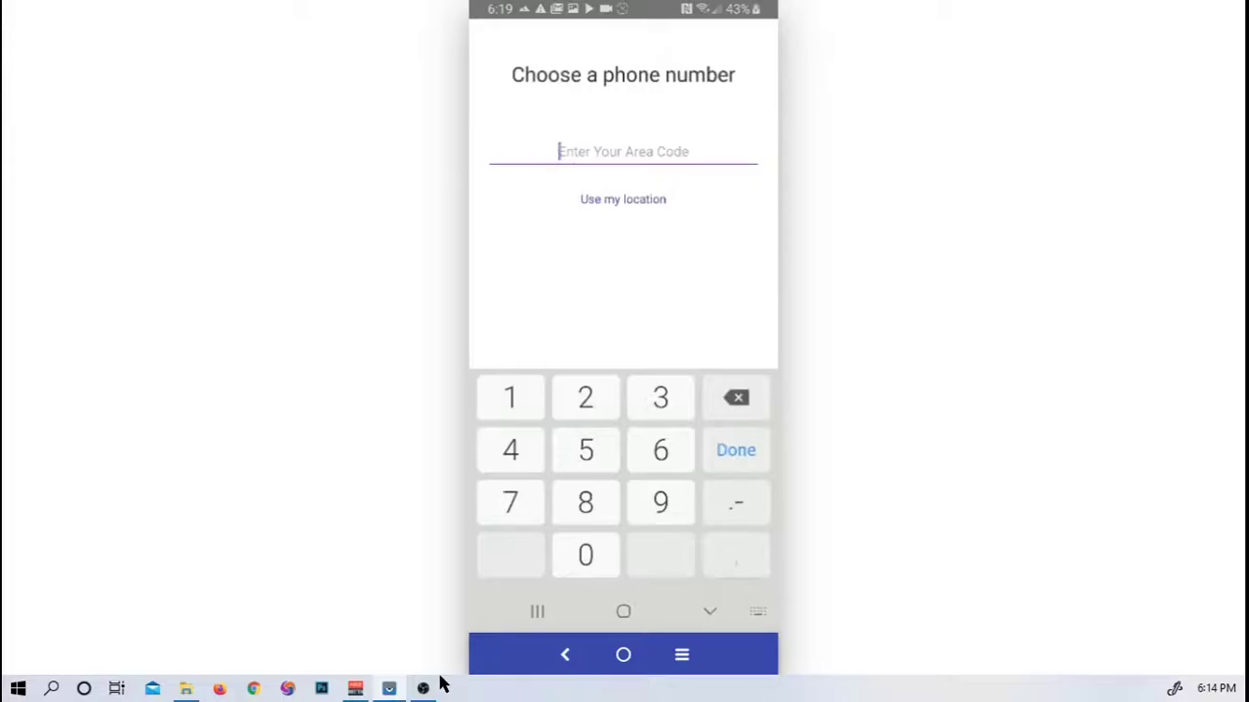
Submit area code 560, which is rejected as invalid, then submit 780 instead.
{"action": "type", "text": "560"}
{"action": "key", "text": "Return"}
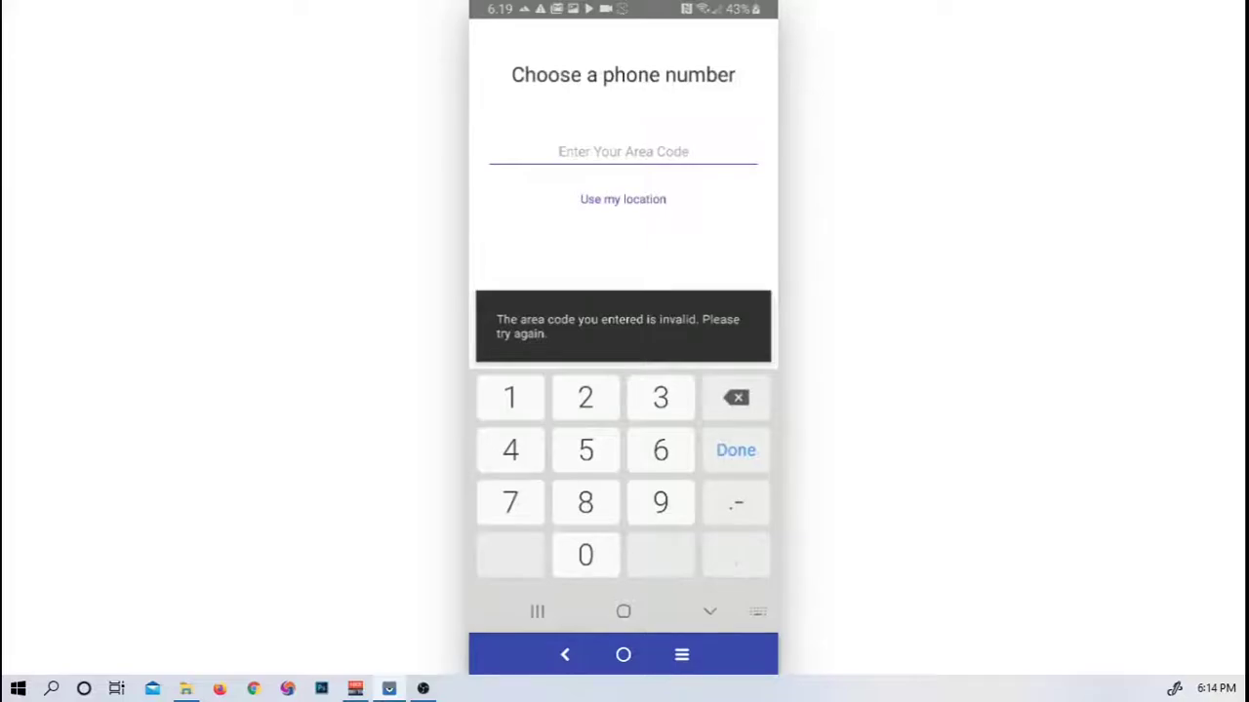
{"action": "type", "text": "780"}
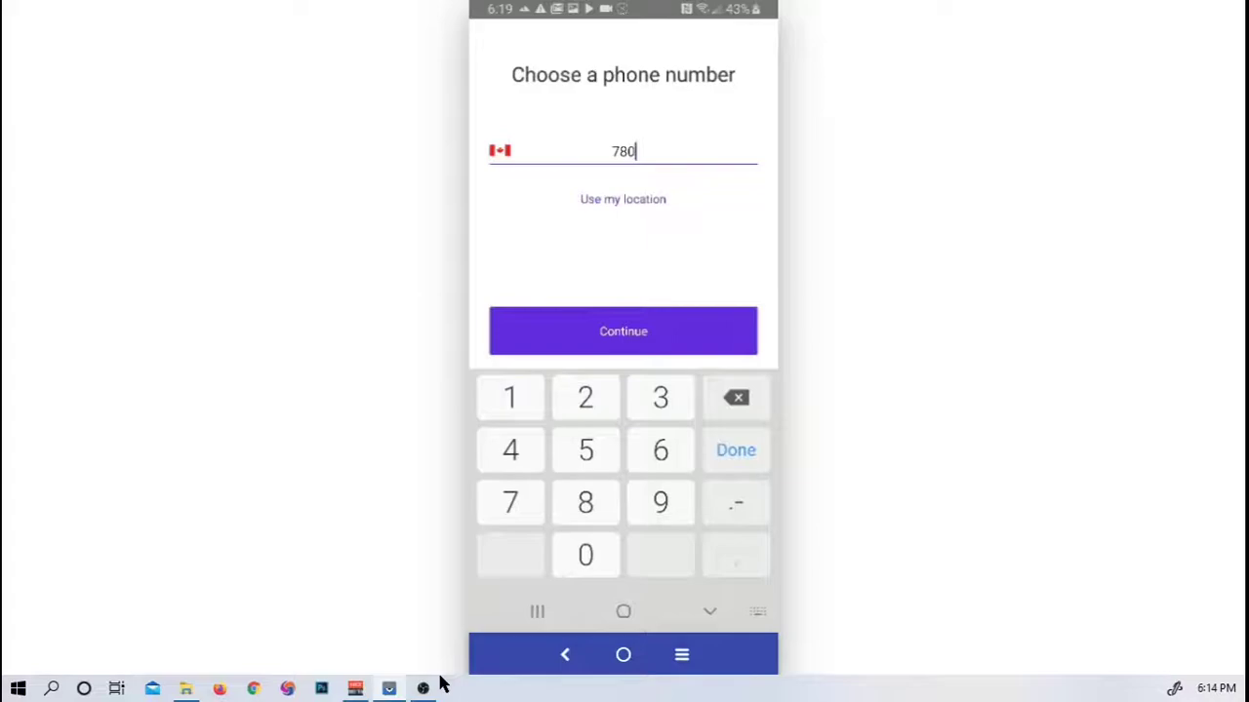
{"action": "key", "text": "Return"}
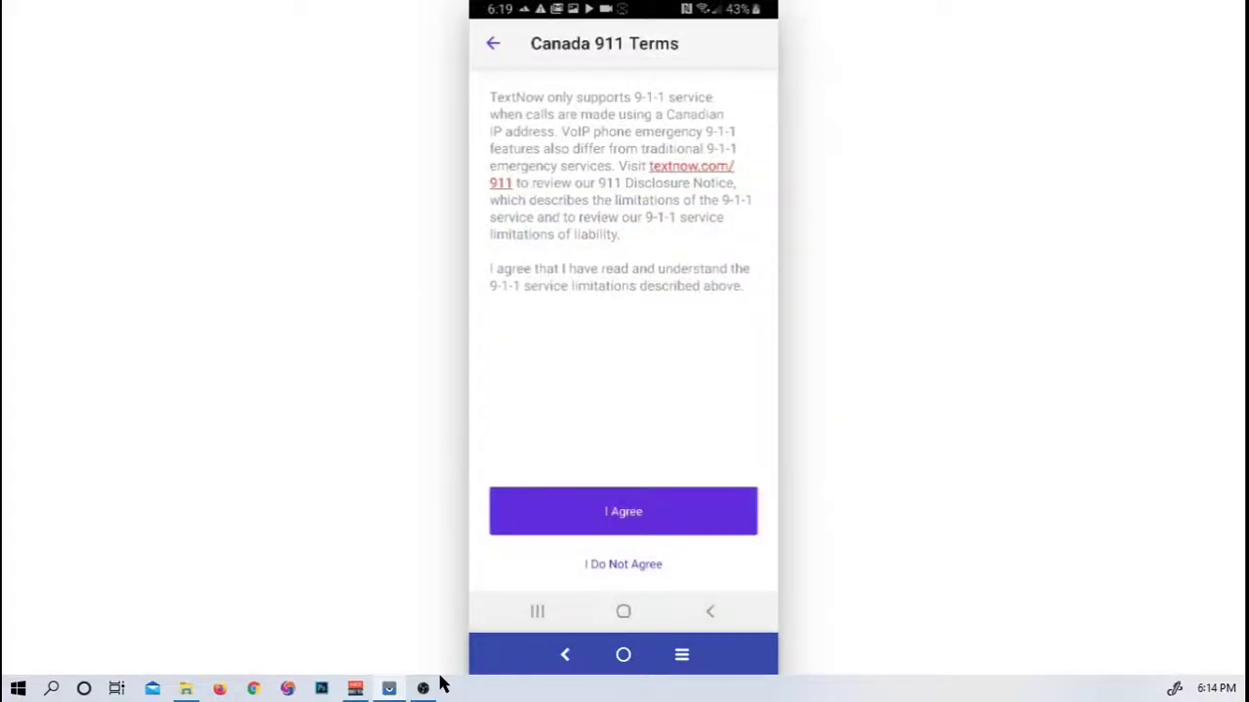